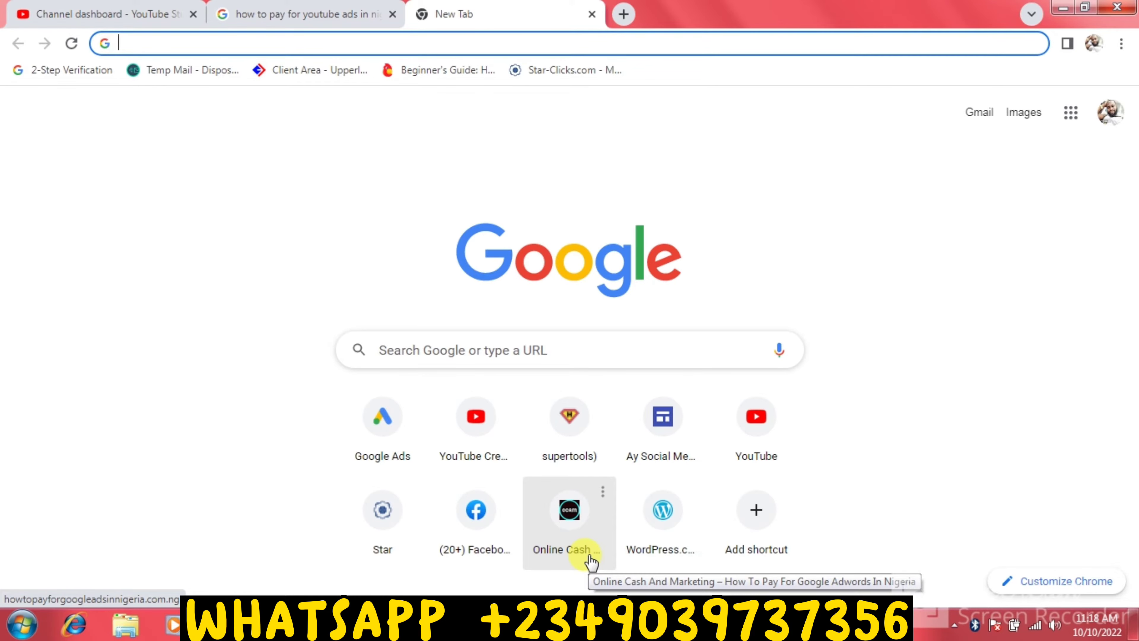
# Load the Google Ads home page at ads.google.com in the new tab.
pyautogui.write('a')
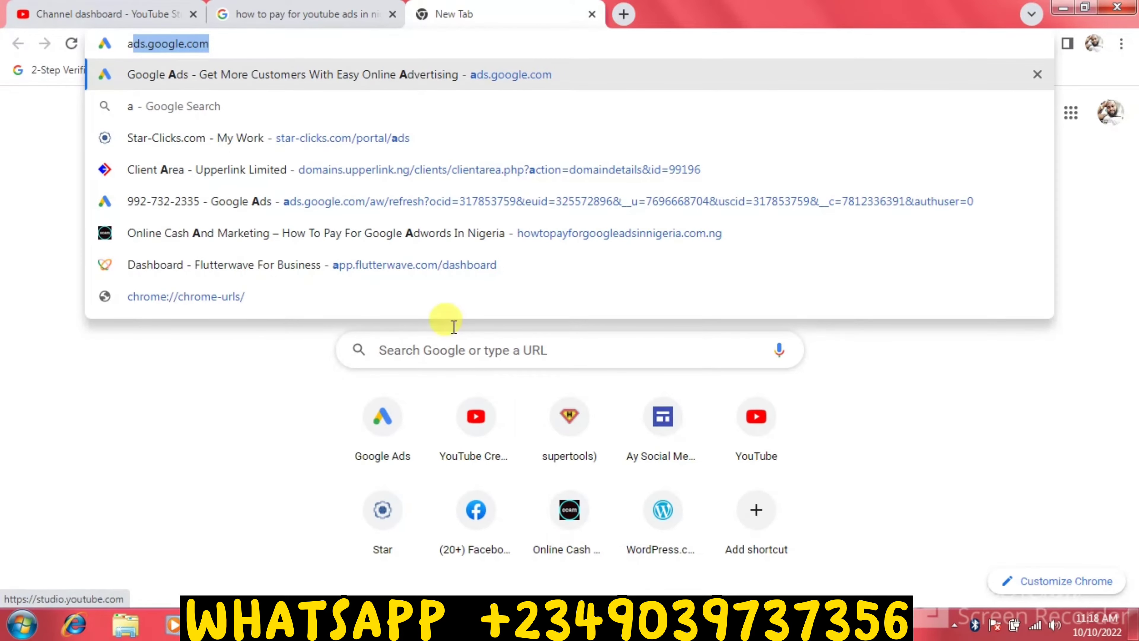
pyautogui.click(289, 43)
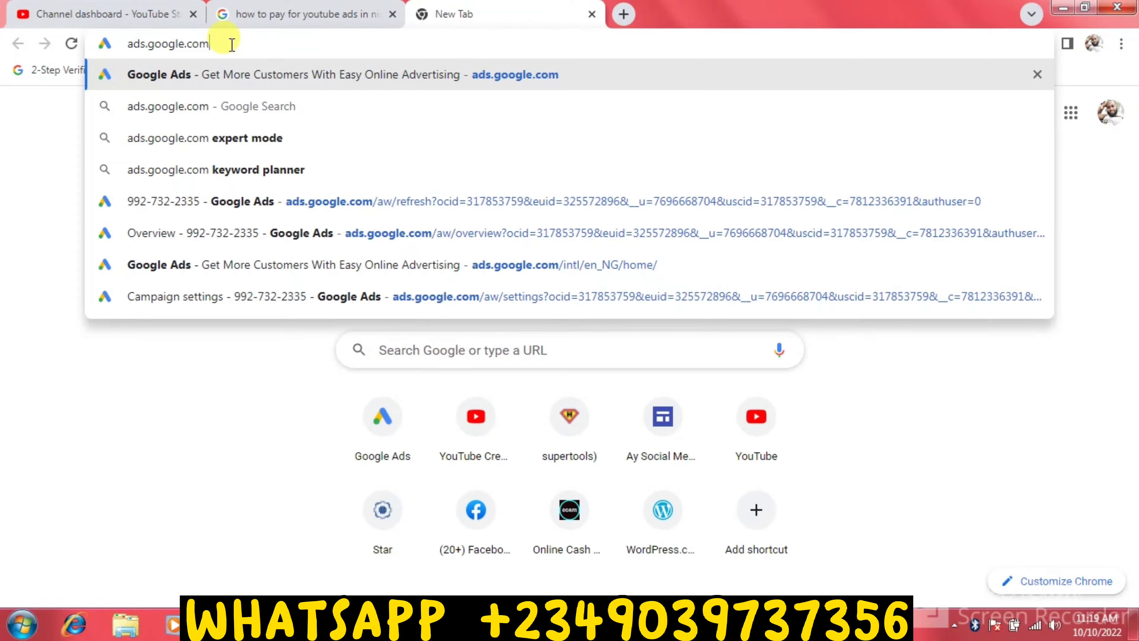
pyautogui.press('Return')
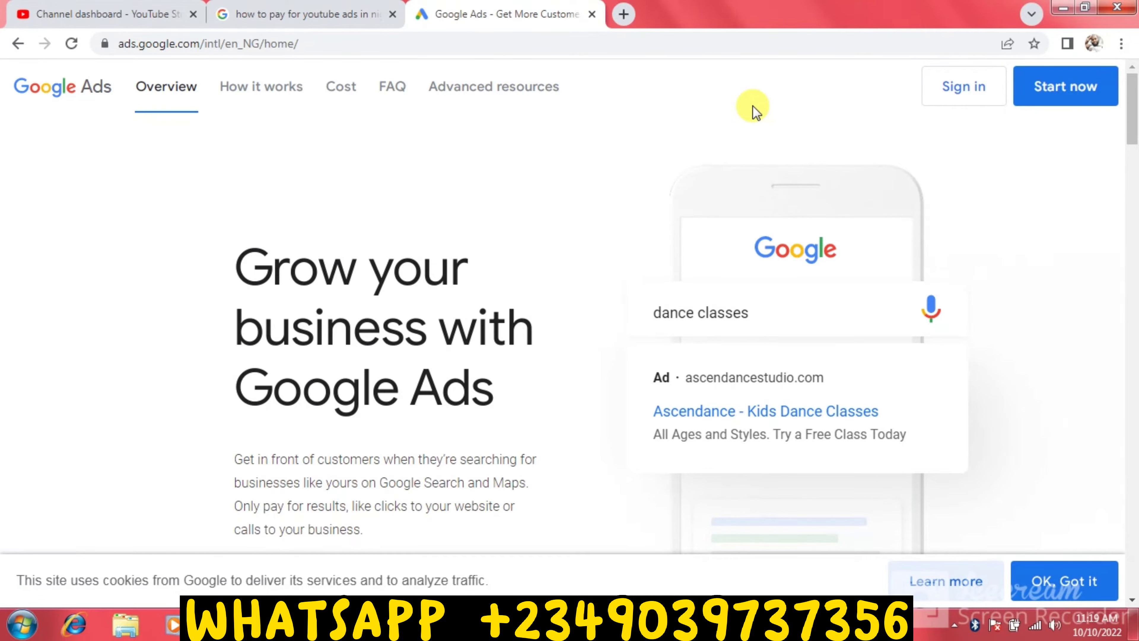
# Sign in and open the active, non-cancelled Google Ads account's Overview.
pyautogui.click(947, 89)
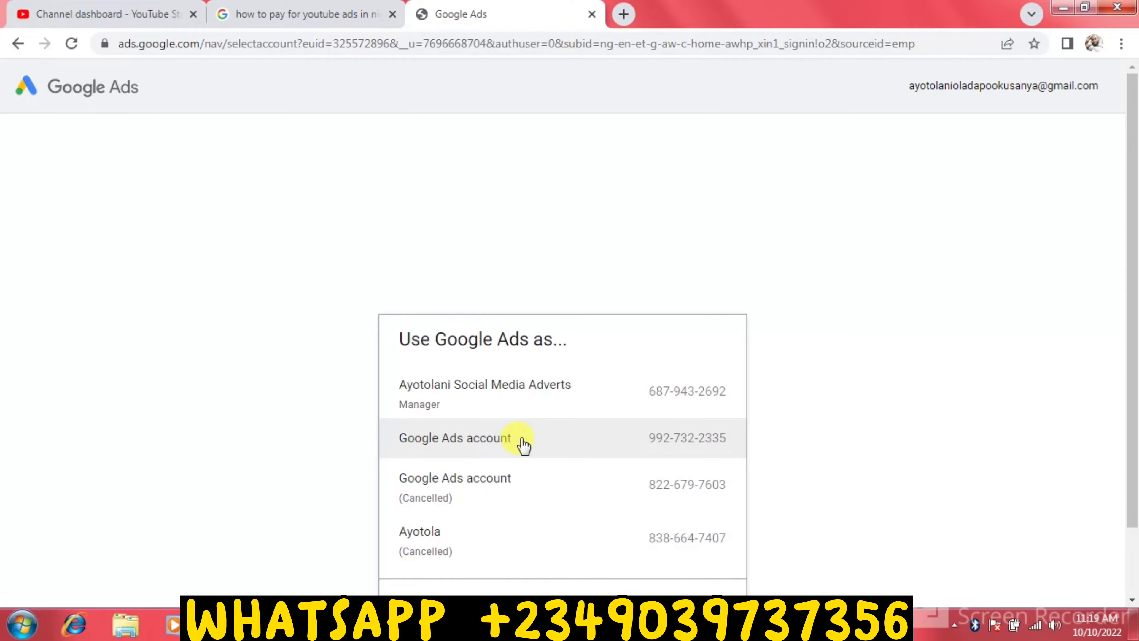
pyautogui.click(518, 446)
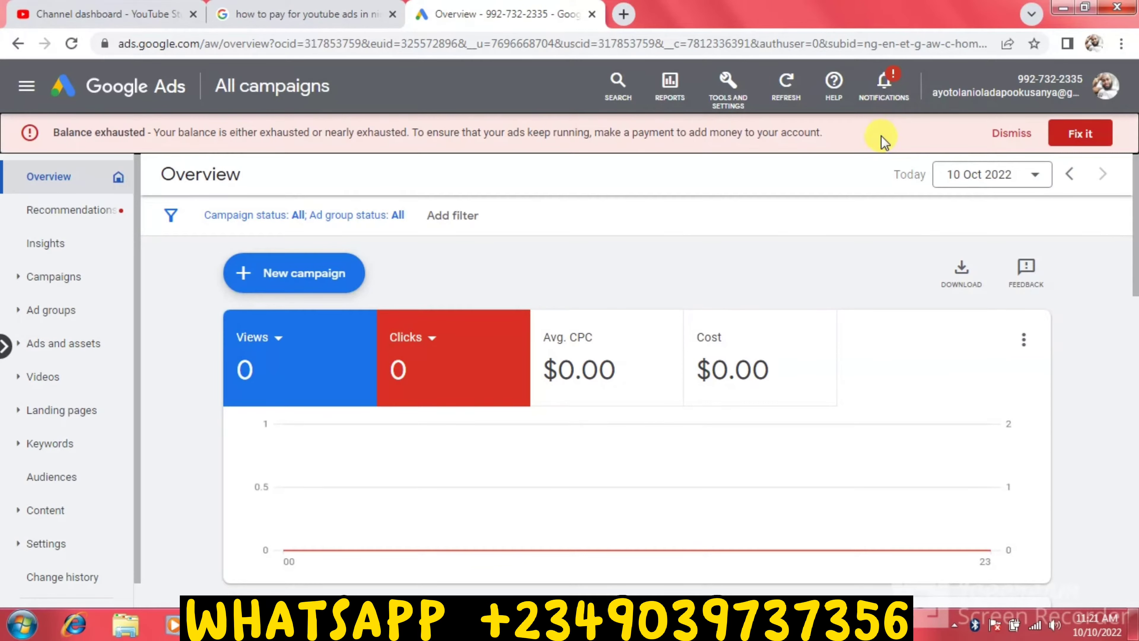
# List the Video Custom G Ads Services campaign's ads and preview its video ad on desktop.
pyautogui.click(72, 282)
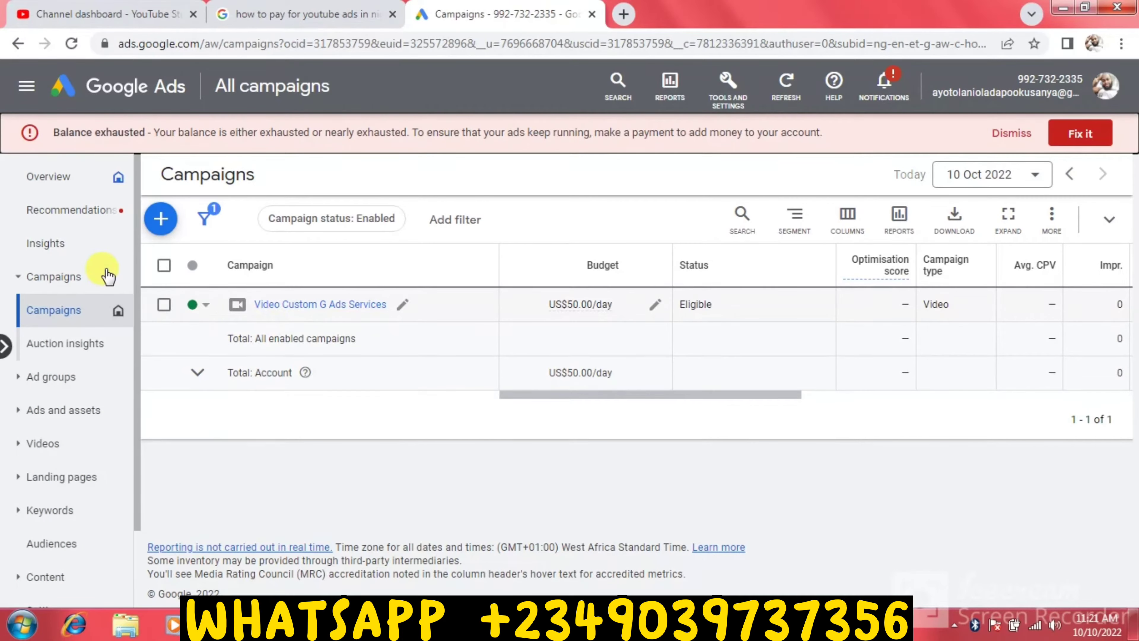
pyautogui.click(164, 306)
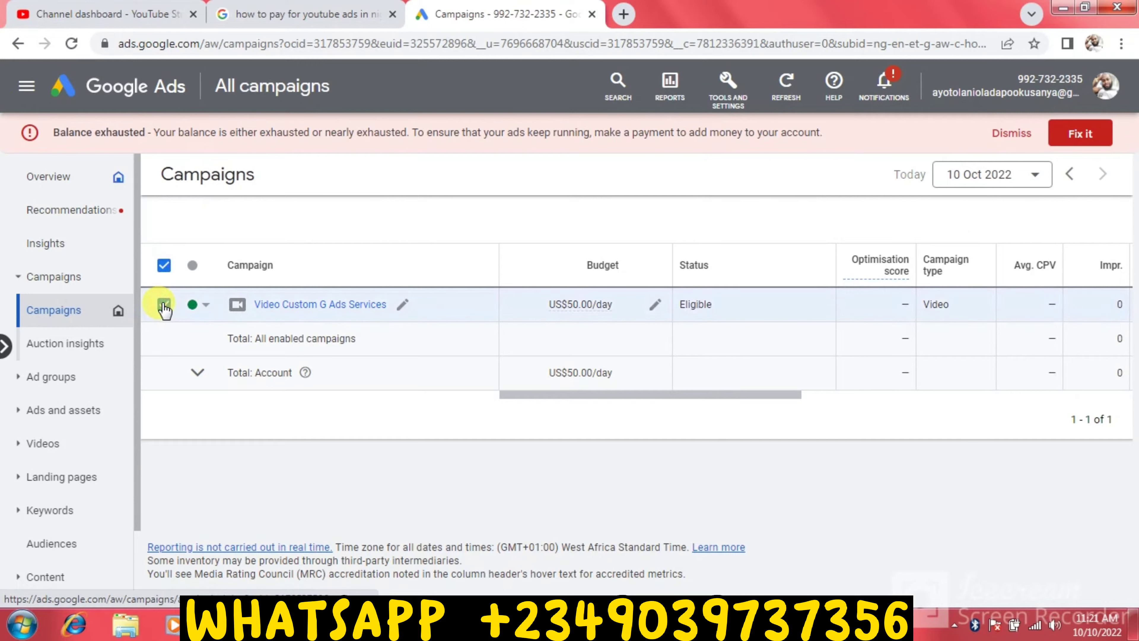
pyautogui.click(77, 418)
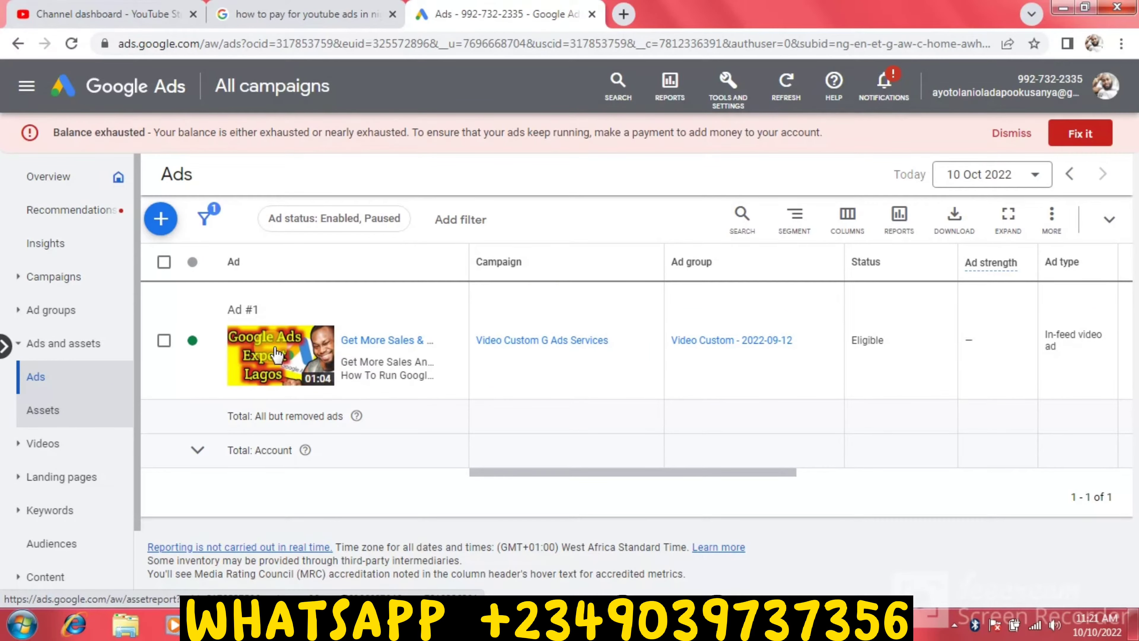
pyautogui.click(276, 354)
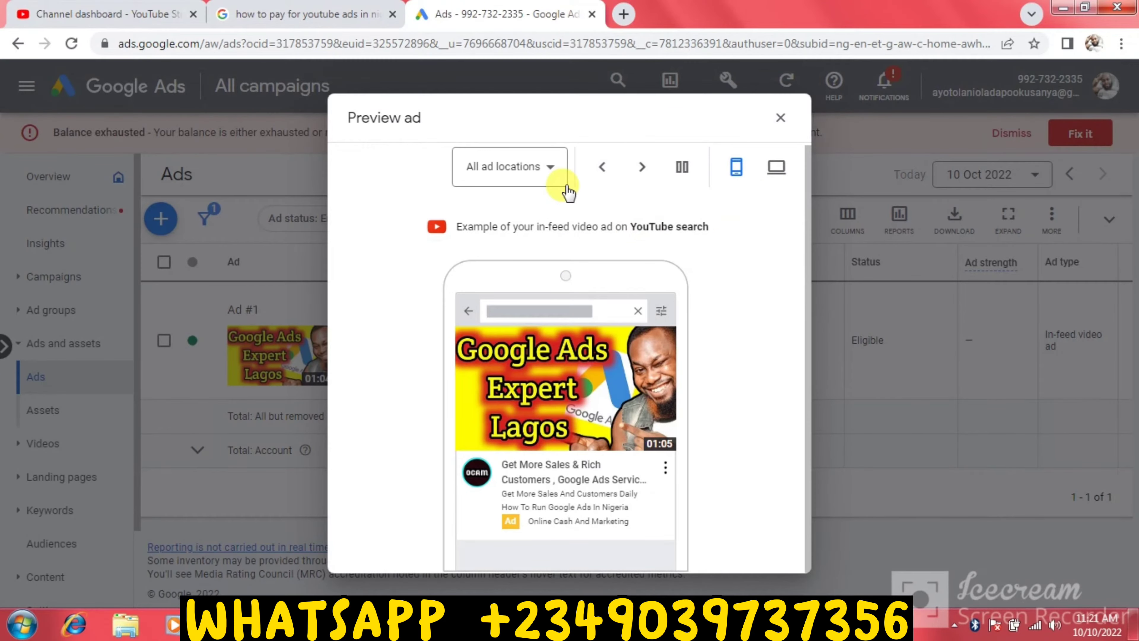
pyautogui.click(778, 168)
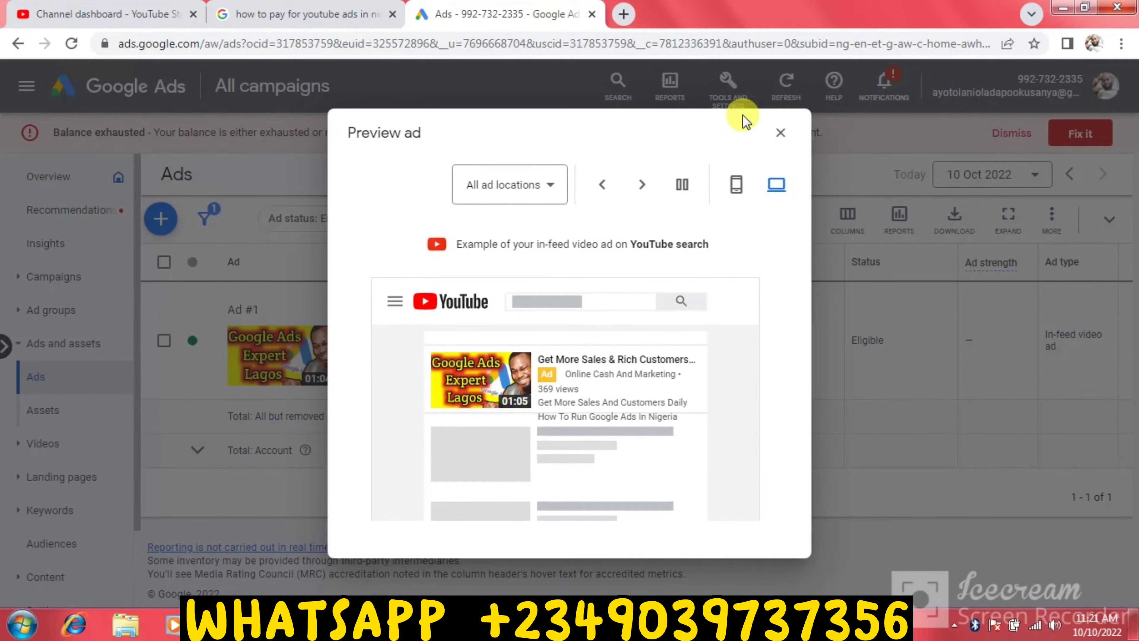
pyautogui.click(781, 133)
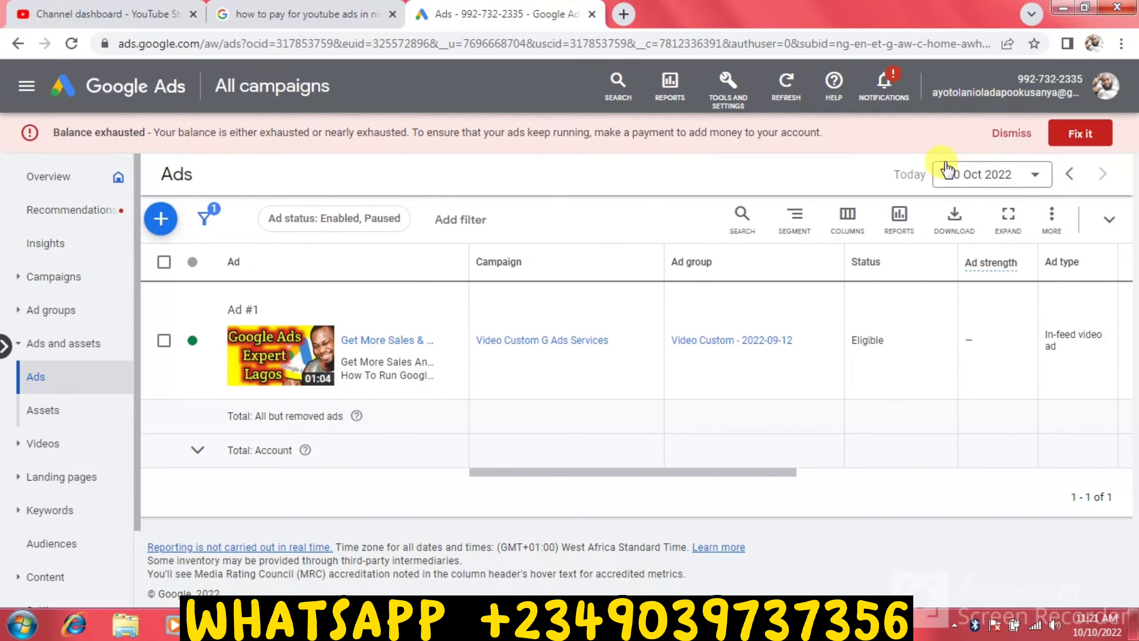
# Open the Billing Settings page showing the payments account uses manual payments.
pyautogui.click(1100, 147)
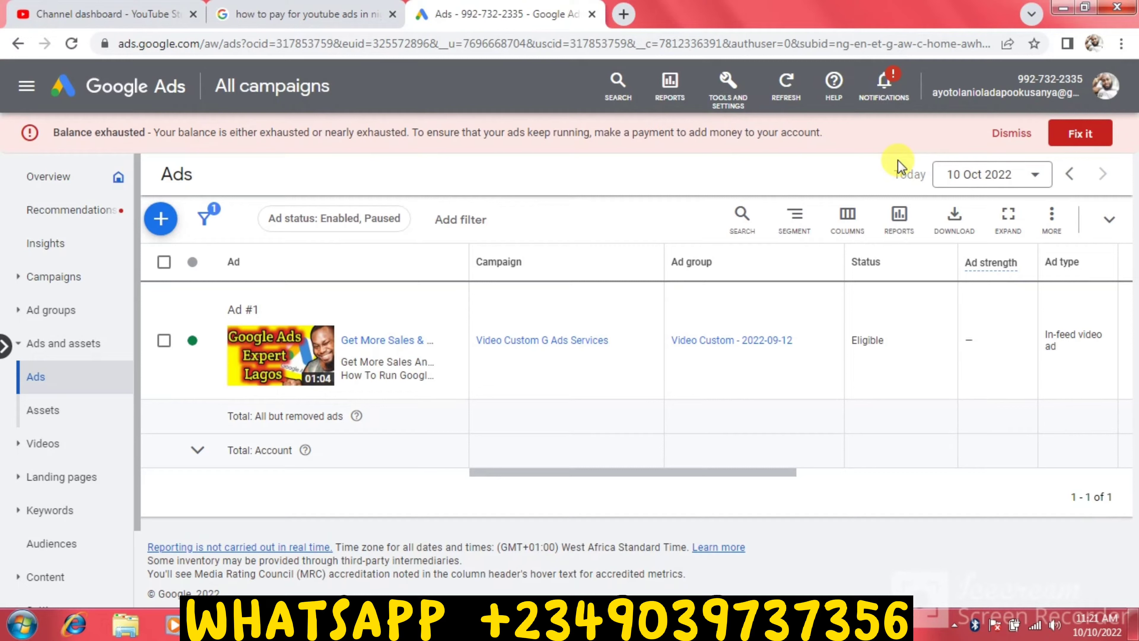
pyautogui.click(727, 92)
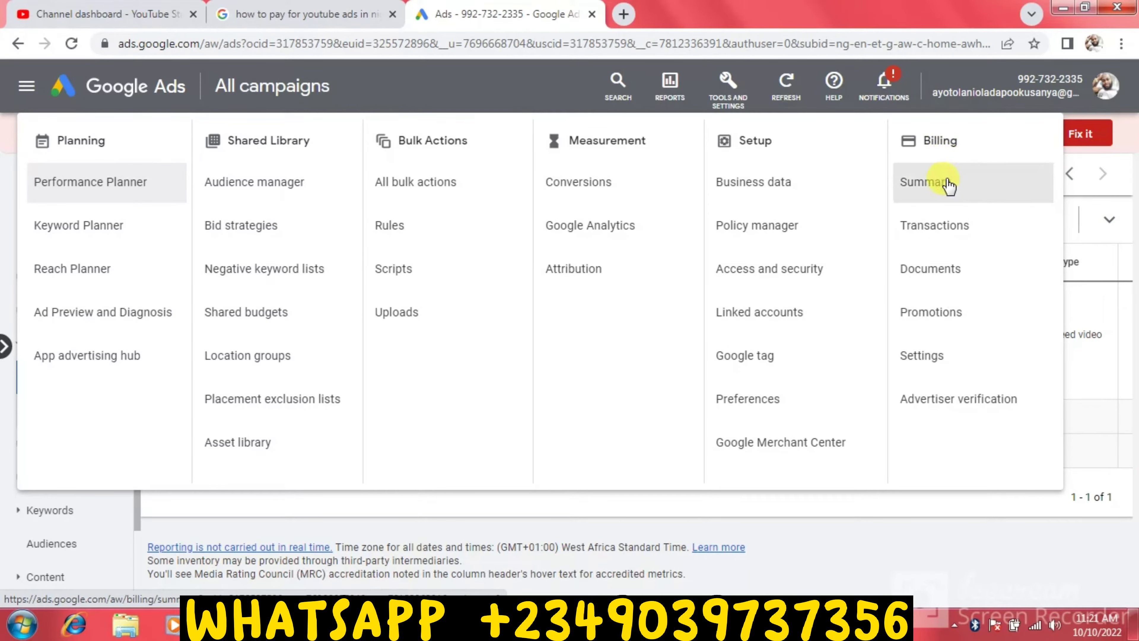
pyautogui.click(943, 355)
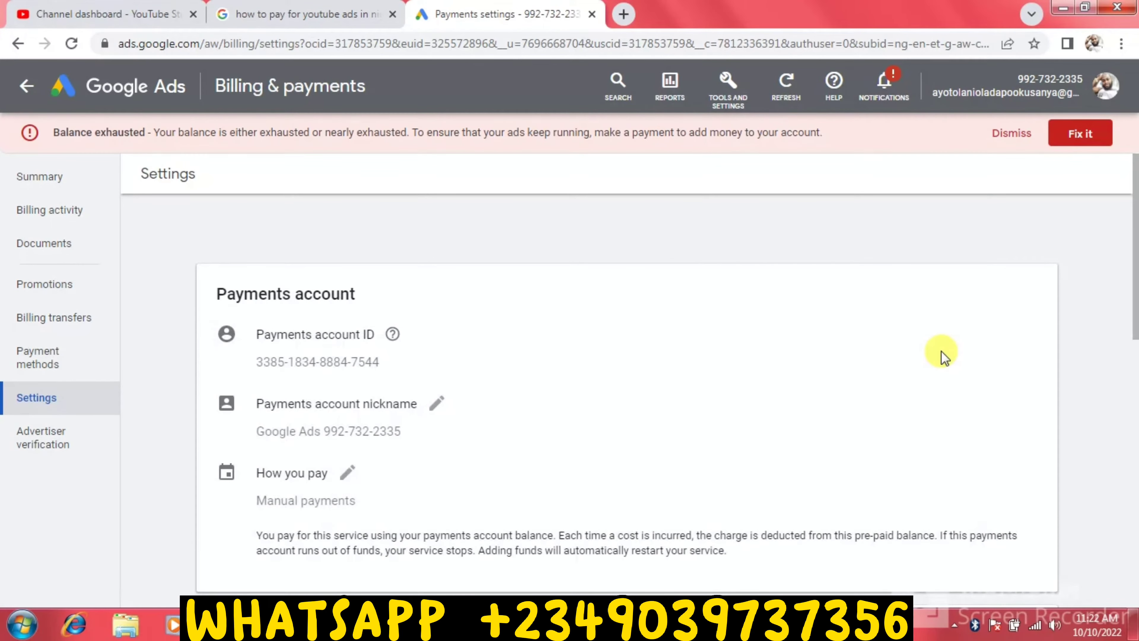
pyautogui.scroll(-10, 1128, 466)
pyautogui.scroll(10, 1129, 469)
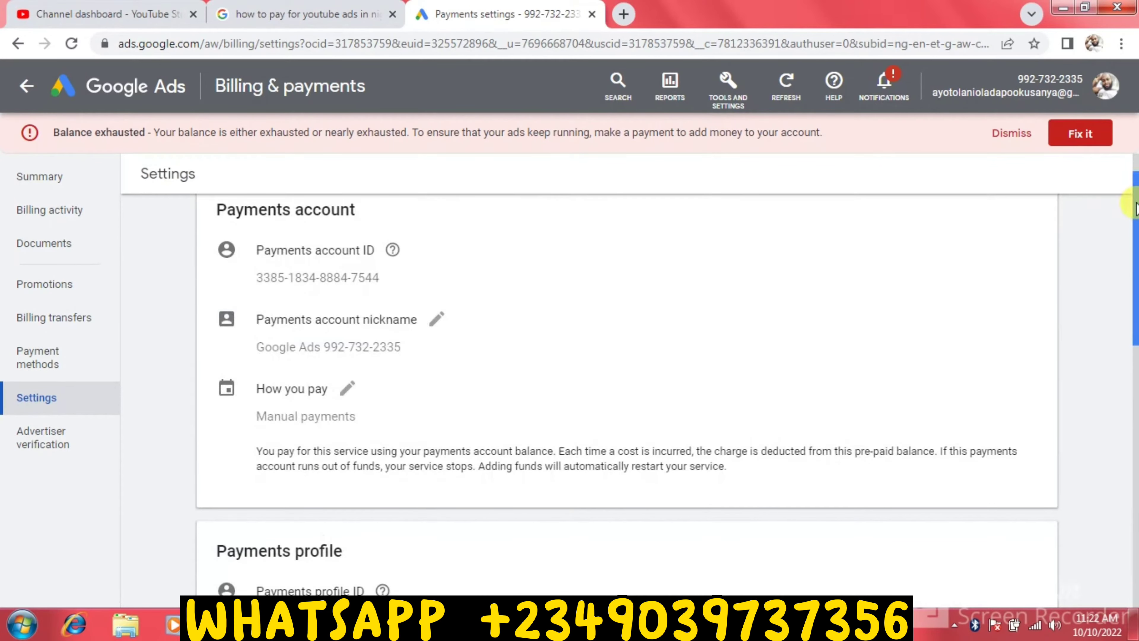
pyautogui.scroll(1, 437, 435)
pyautogui.moveTo(1135, 276); pyautogui.dragTo(1129, 449)
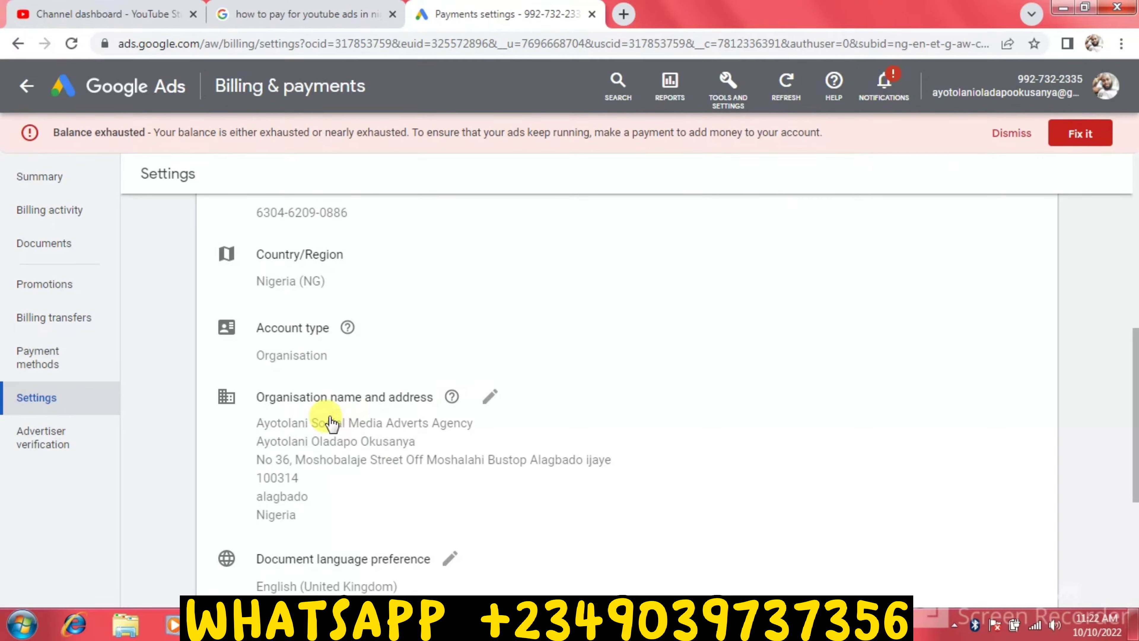
pyautogui.moveTo(351, 329)
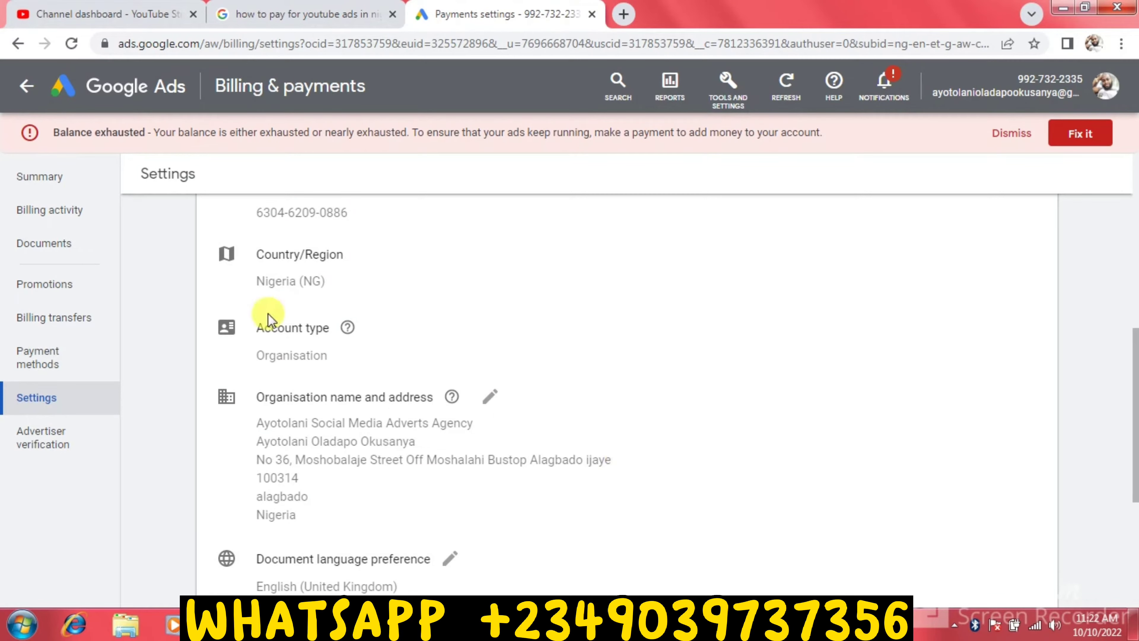
pyautogui.click(70, 358)
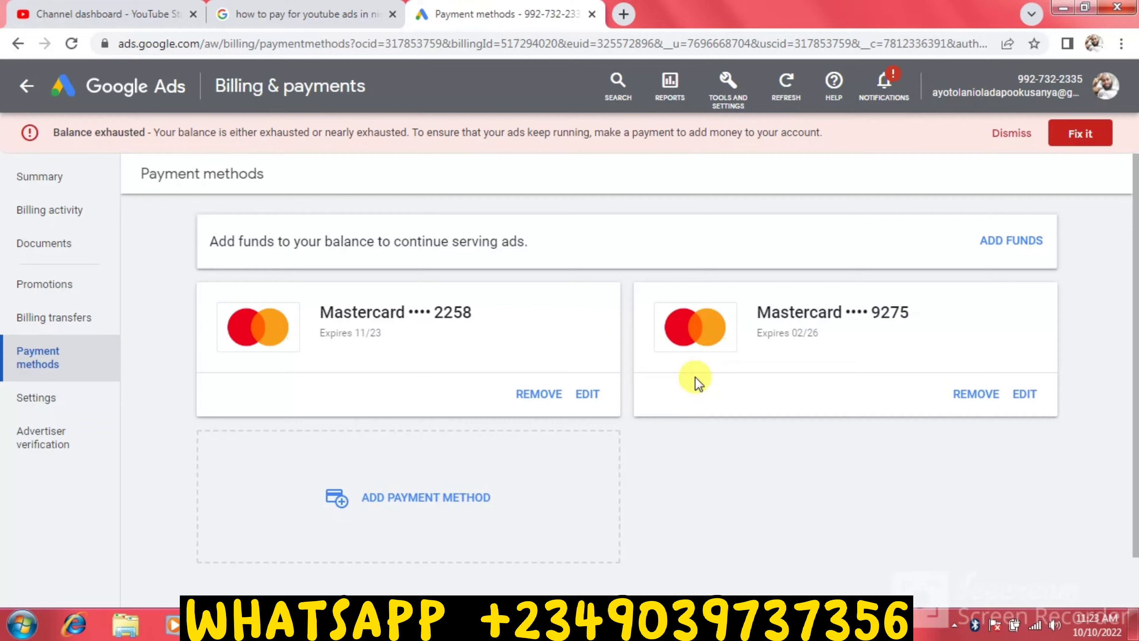
# Start a payment with a new card and enter the card number.
pyautogui.click(1016, 237)
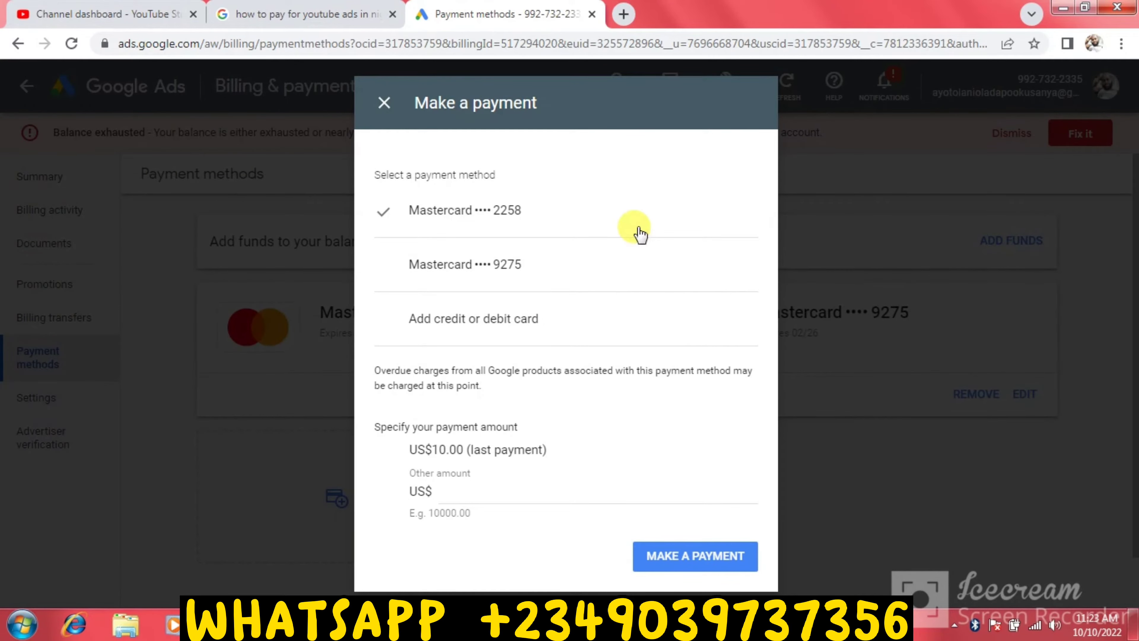
pyautogui.click(528, 326)
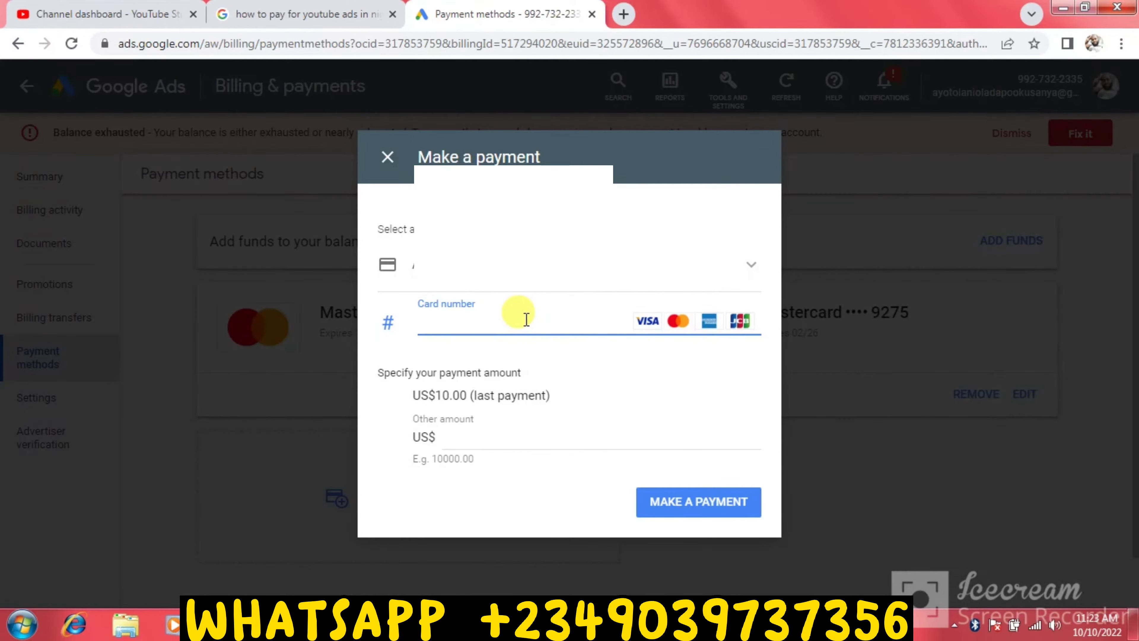
pyautogui.write('55')
pyautogui.click(592, 306)
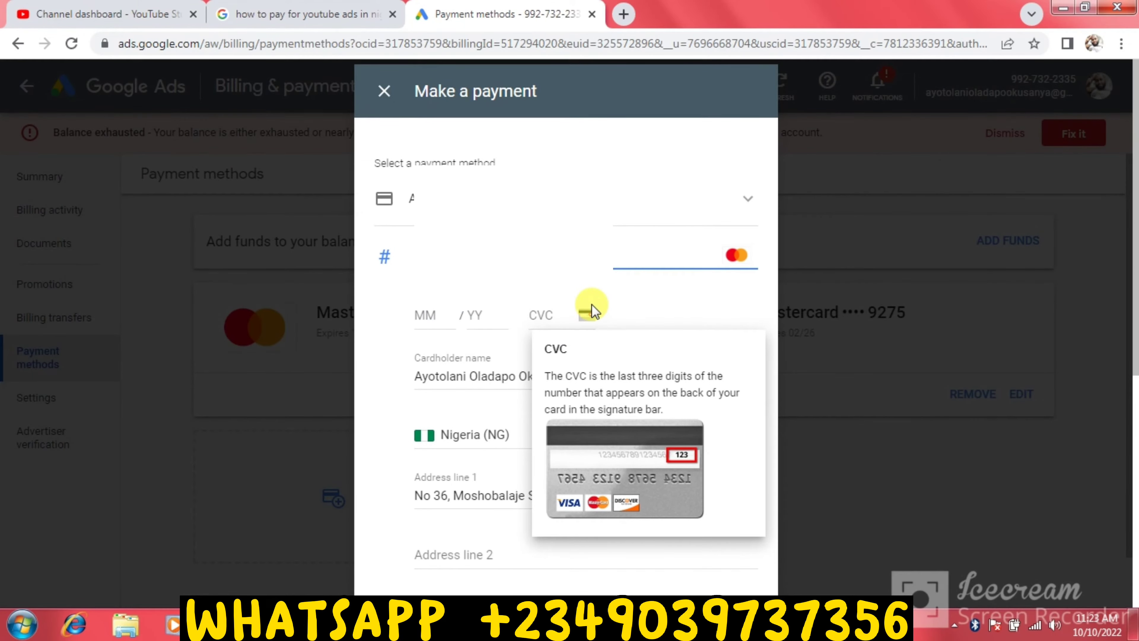
# Fill in the card's expiry and CVC, then scroll down to the payment amount options.
pyautogui.press('Tab')
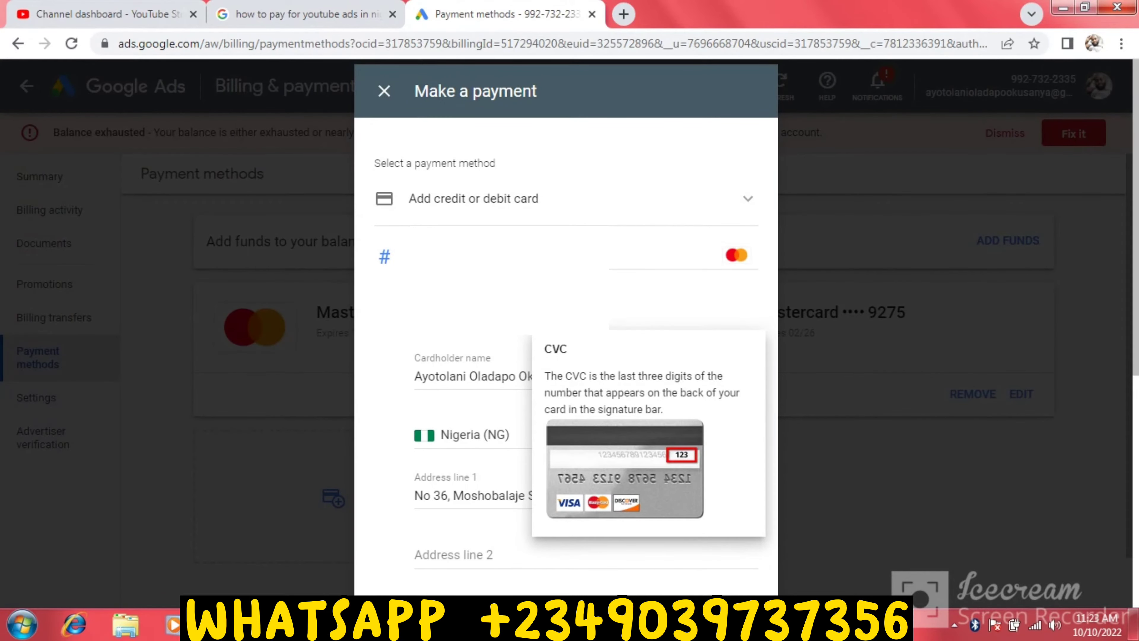
pyautogui.click(394, 351)
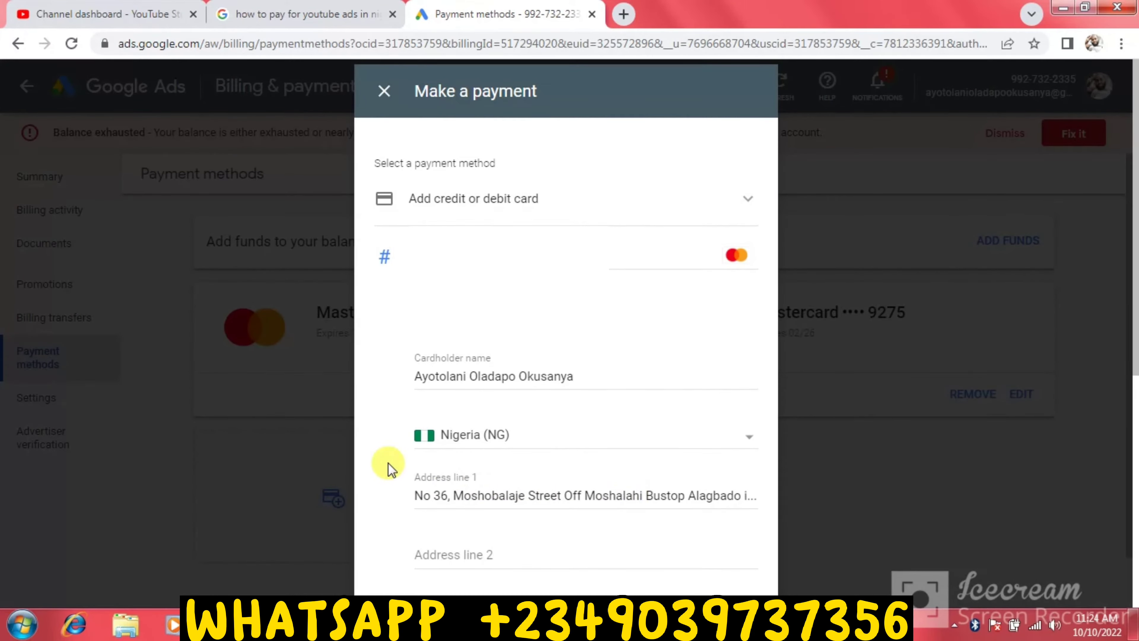
pyautogui.scroll(-5, 388, 463)
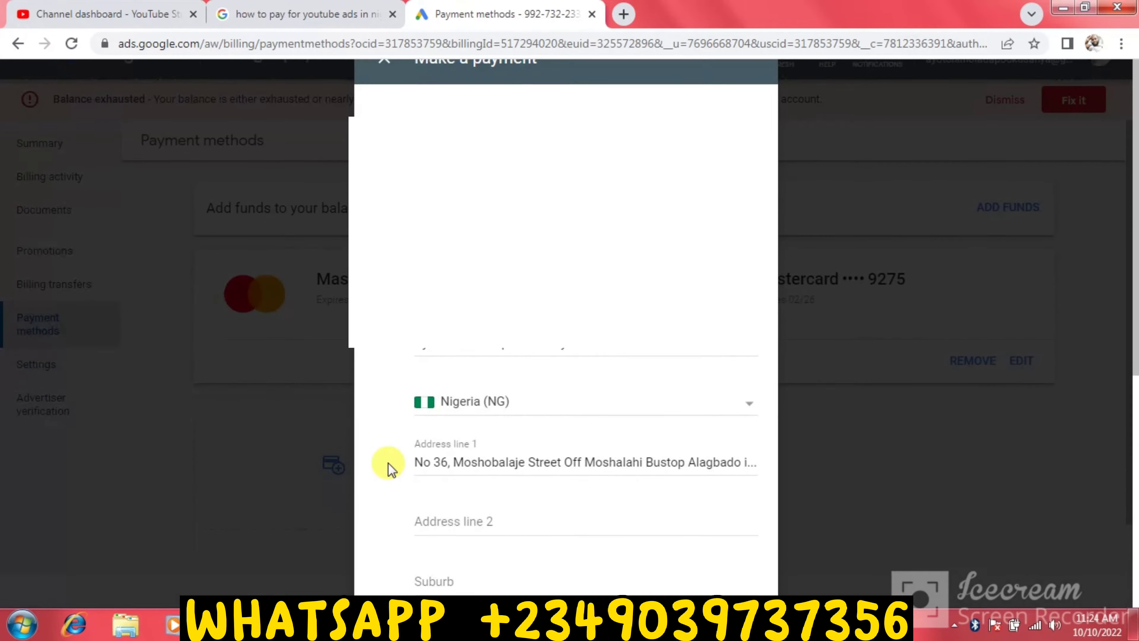
pyautogui.scroll(-2, 388, 463)
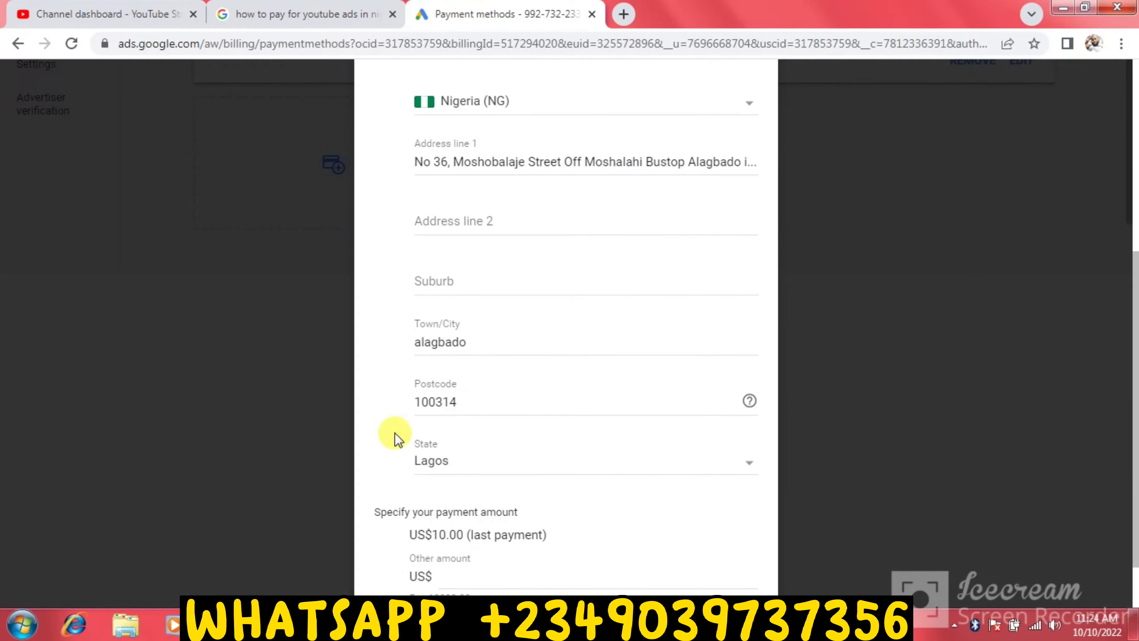
pyautogui.scroll(-1, 395, 432)
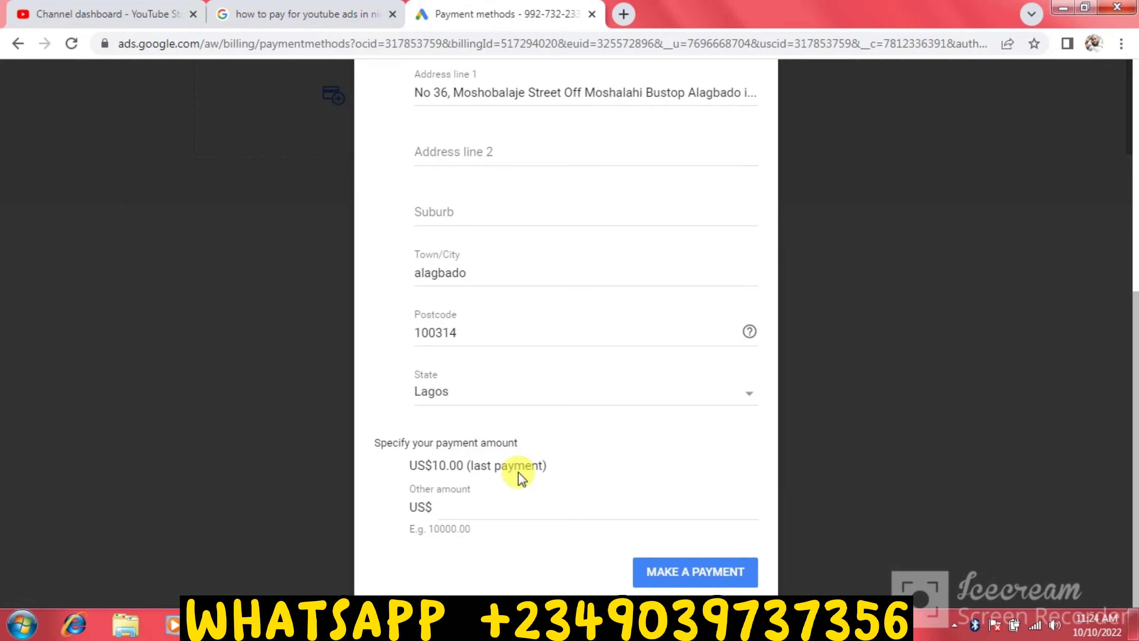
# Pay a custom amount of US$10 and confirm the payment.
pyautogui.click(485, 513)
pyautogui.write('10')
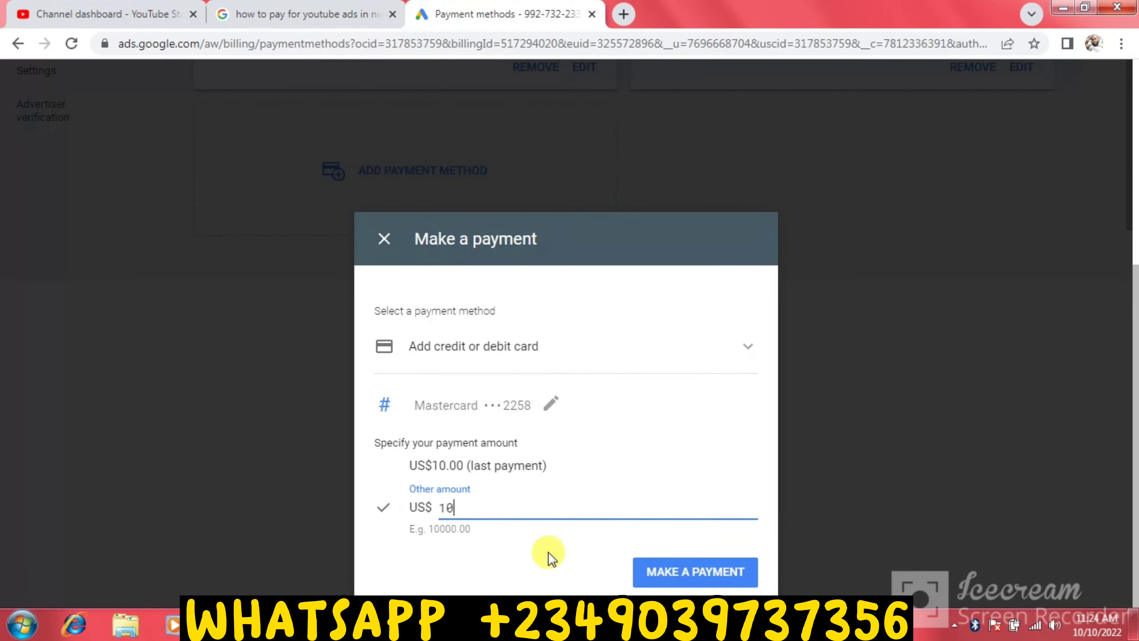
pyautogui.click(665, 572)
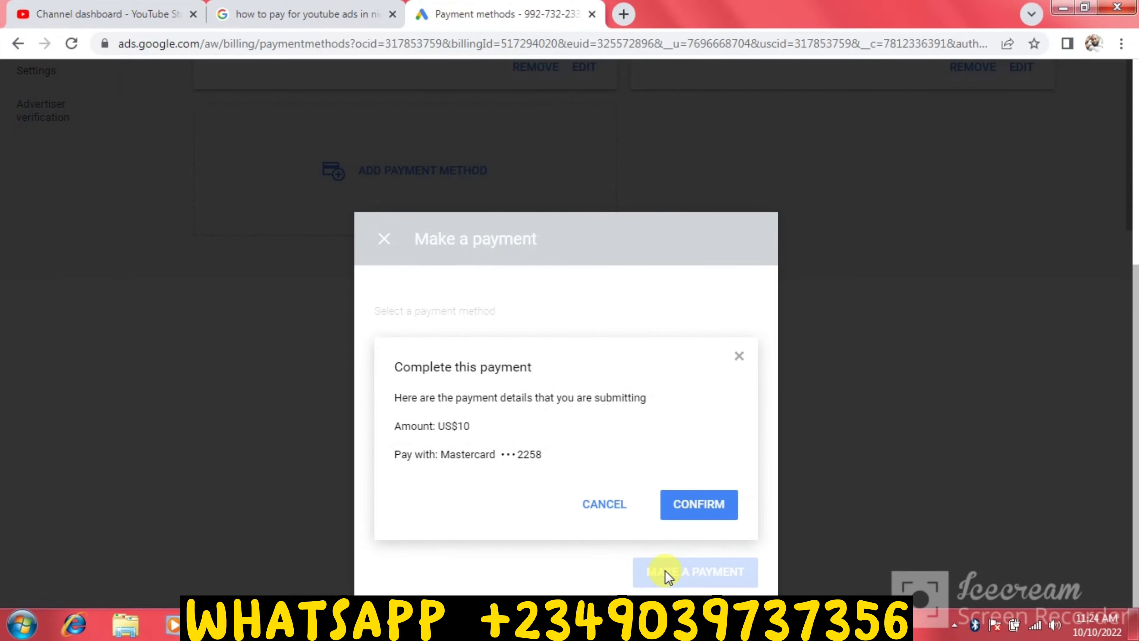
pyautogui.click(697, 508)
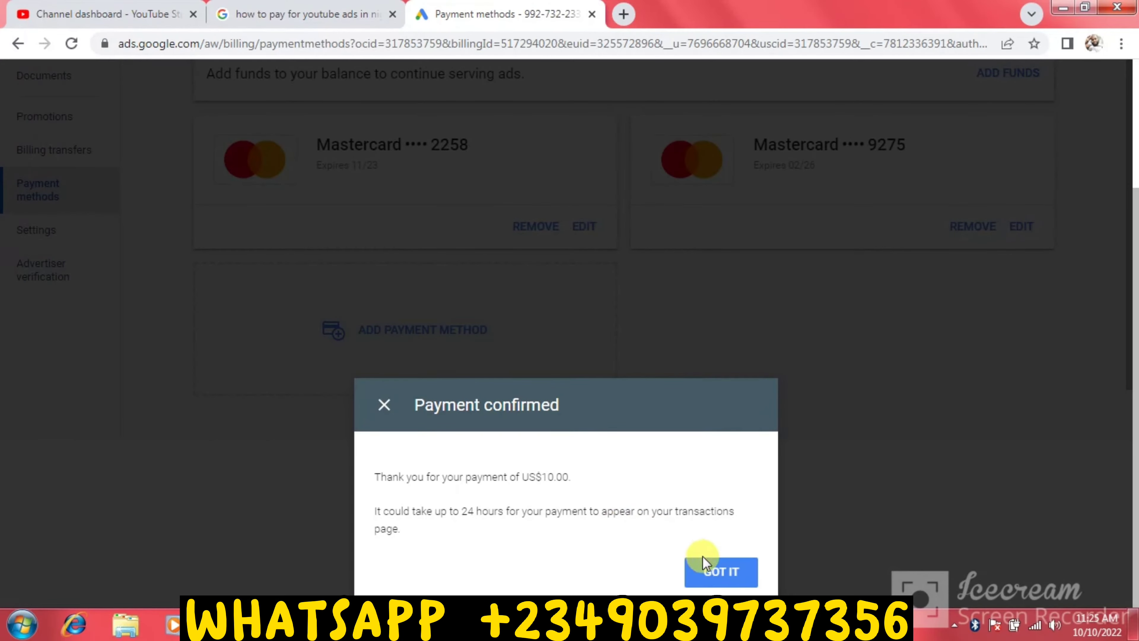
# Check the Billing summary shows the $10.00 payment of 10 Oct 2022, then open a new tab.
pyautogui.click(789, 529)
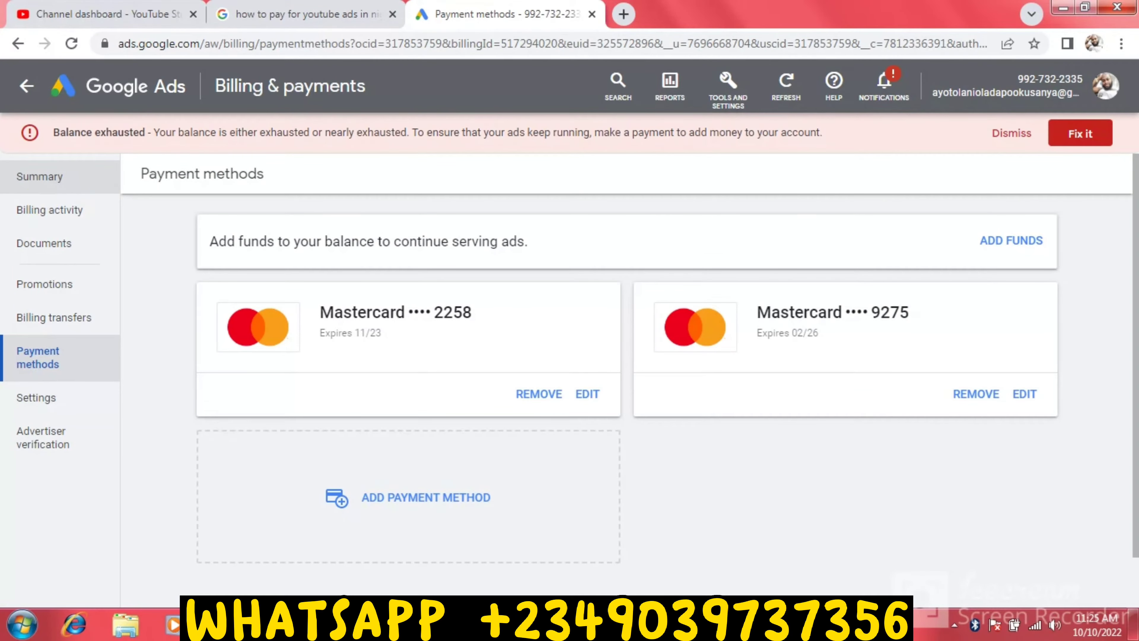
pyautogui.click(43, 180)
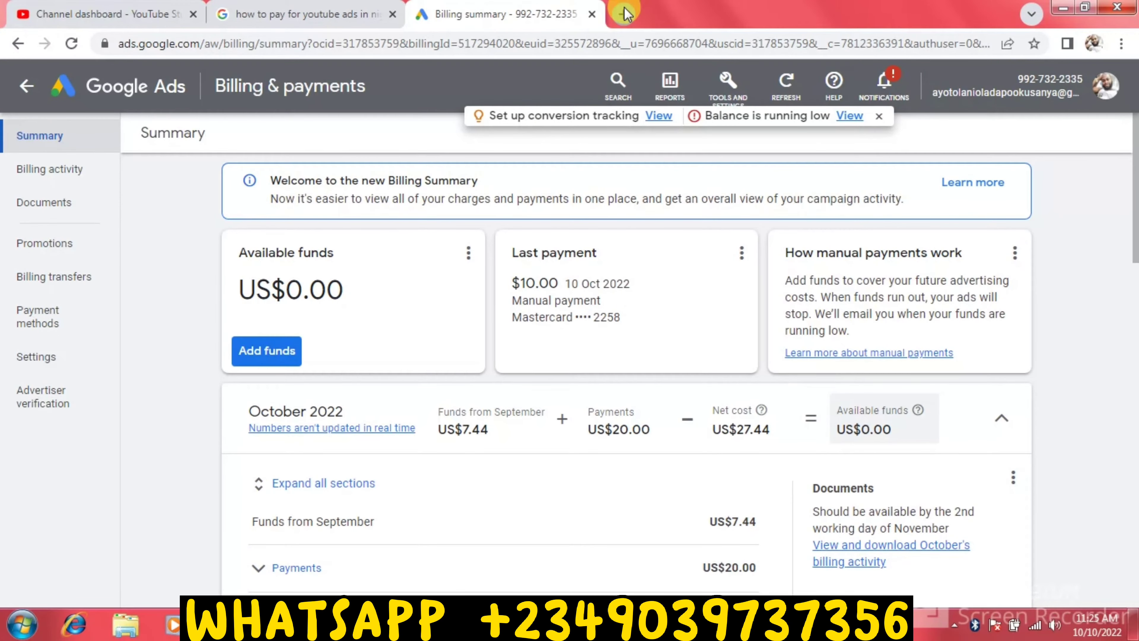
pyautogui.click(624, 14)
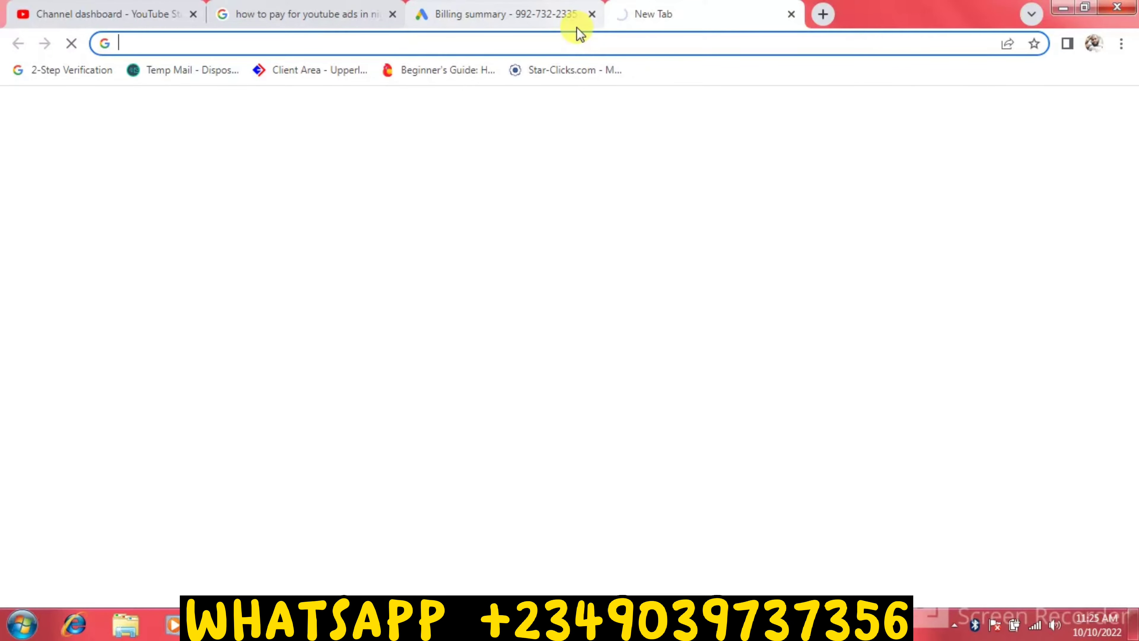
# Search 'todays date' to confirm 10 October 2022, then return to the Billing summary tab.
pyautogui.write('todays date')
pyautogui.press('Return')
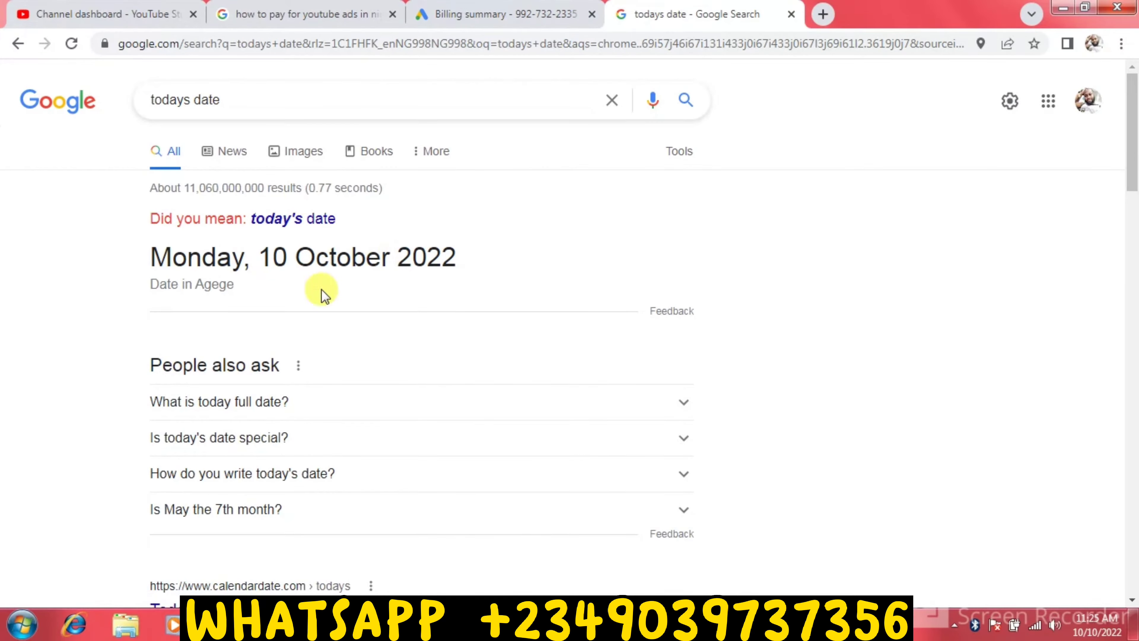
pyautogui.click(483, 9)
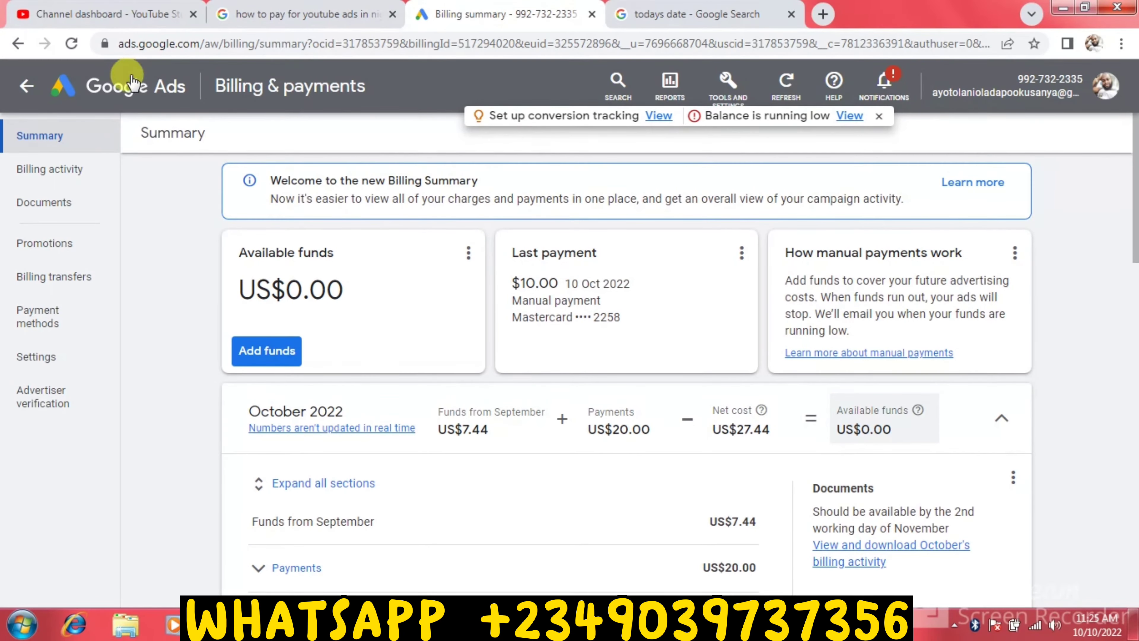
# Check the Overview's Billing card shows the $10.00 last payment on 10 Oct 2022.
pyautogui.click(133, 90)
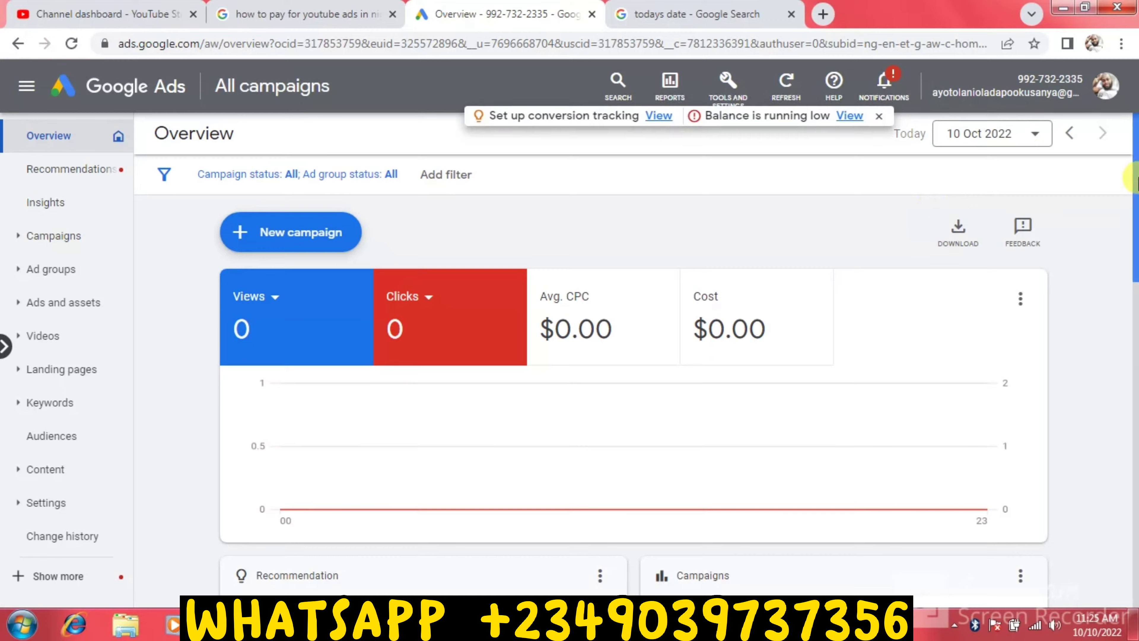
pyautogui.moveTo(1136, 177); pyautogui.dragTo(1135, 110)
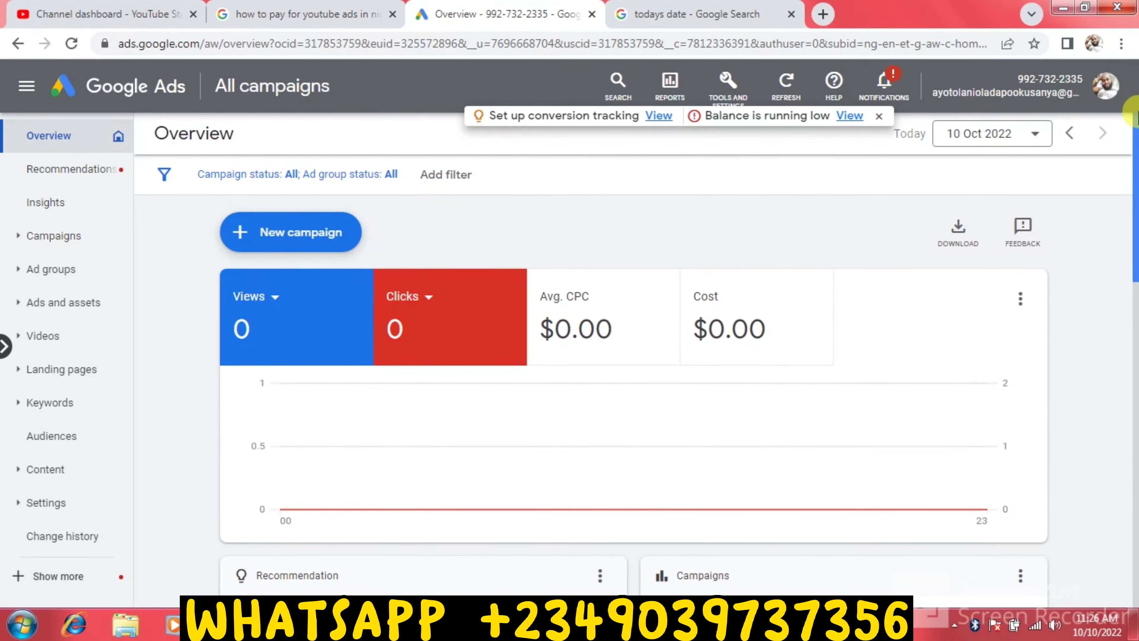
pyautogui.click(877, 92)
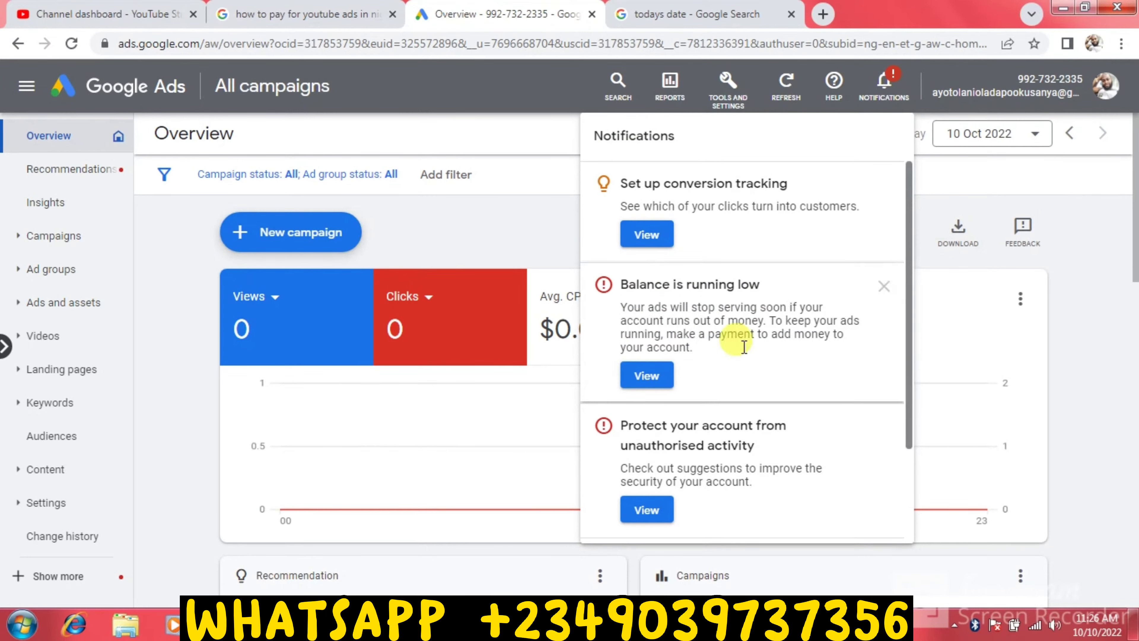
pyautogui.moveTo(1135, 192); pyautogui.dragTo(1135, 398)
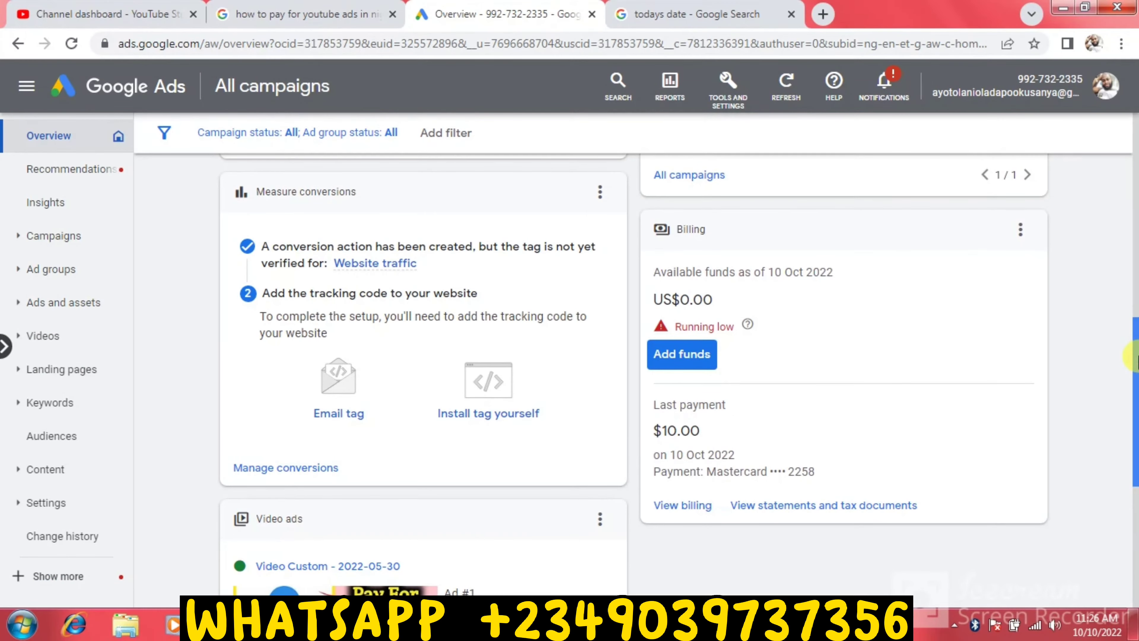
pyautogui.moveTo(1135, 361); pyautogui.dragTo(1135, 332)
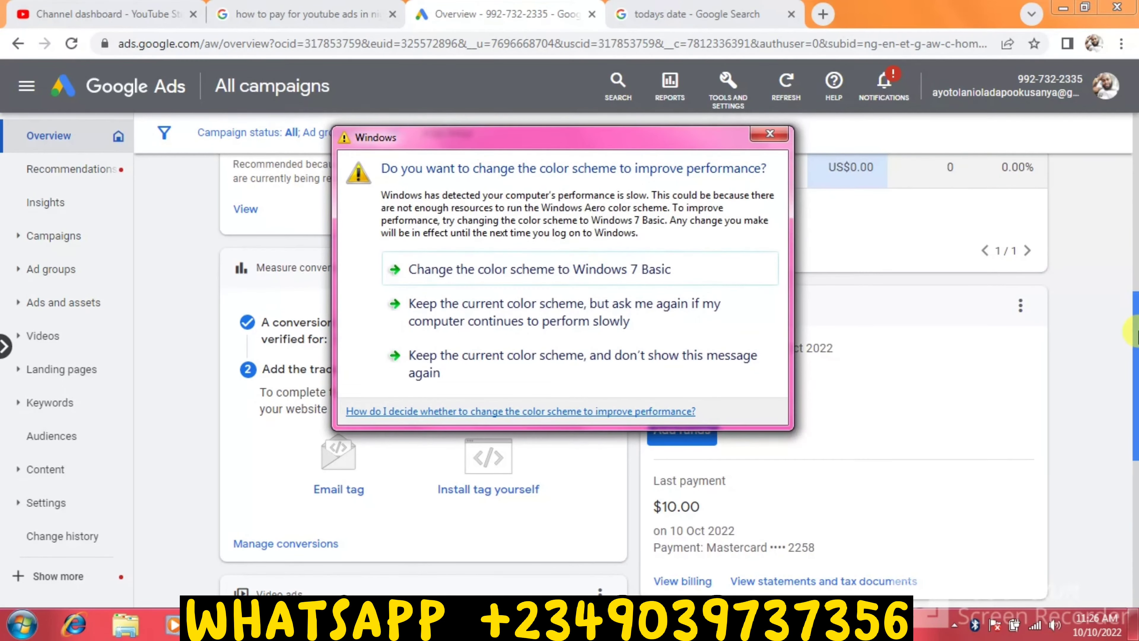
pyautogui.click(768, 134)
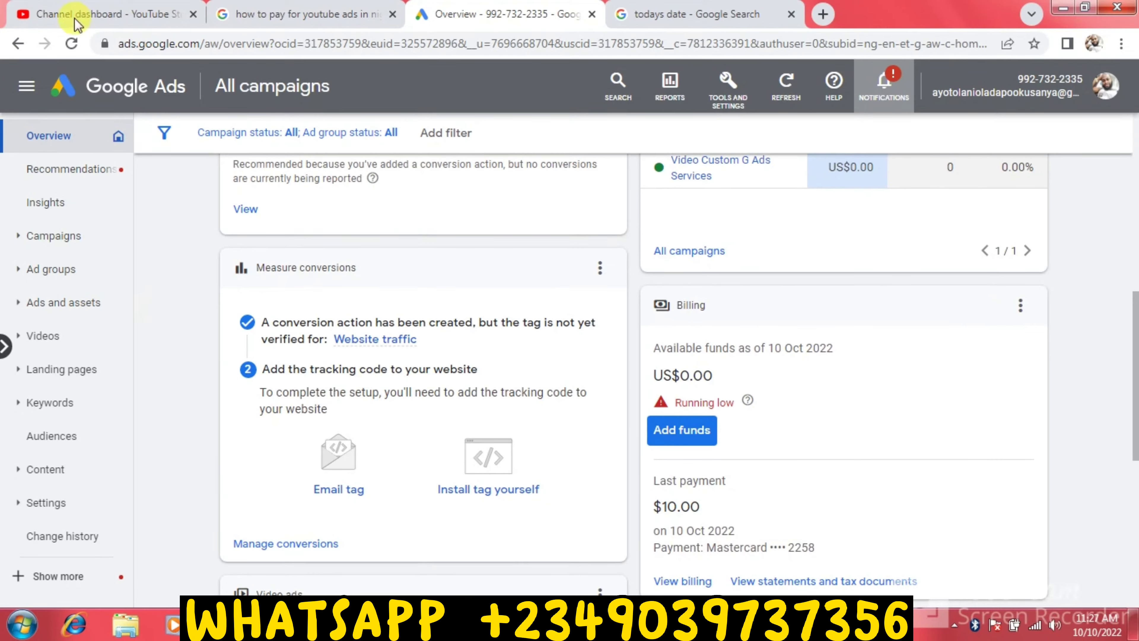
pyautogui.click(72, 44)
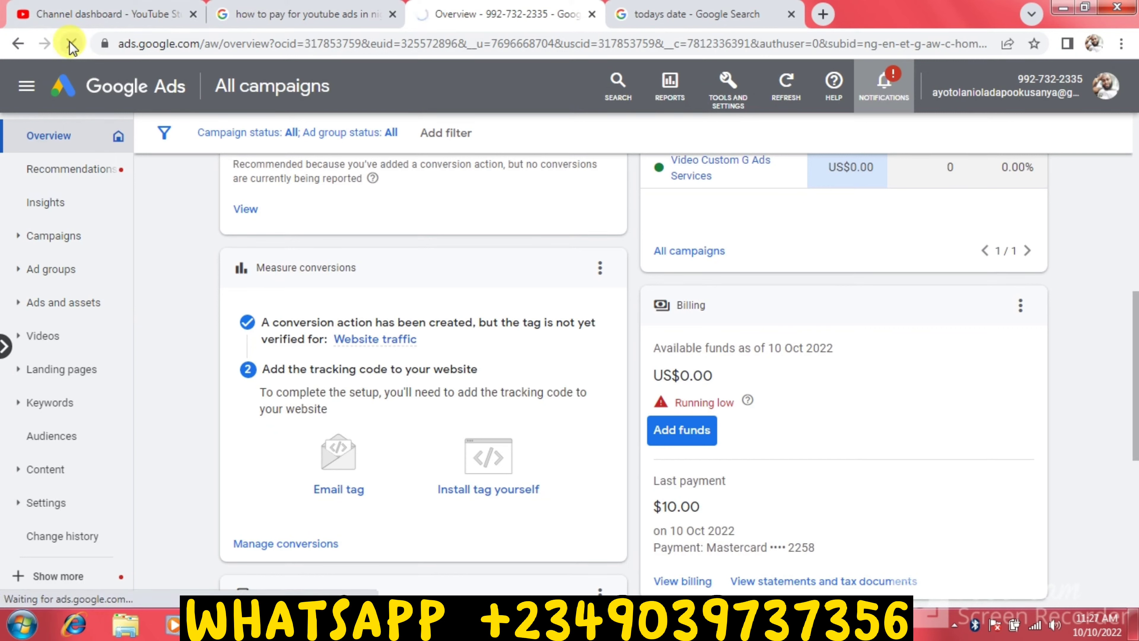